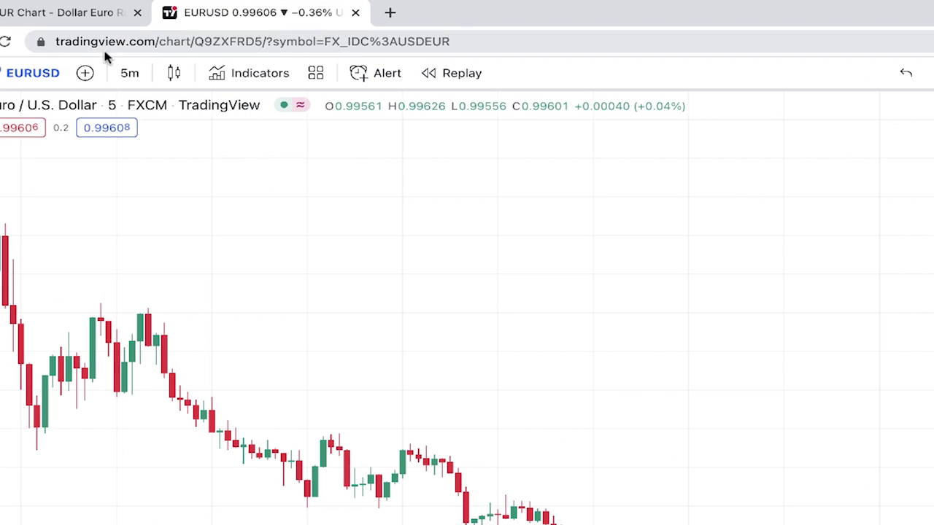
# Step: Check the chart's time interval choices and the forex sources offered for the EURUSD symbol
pyautogui.click(131, 74)
pyautogui.click(179, 212)
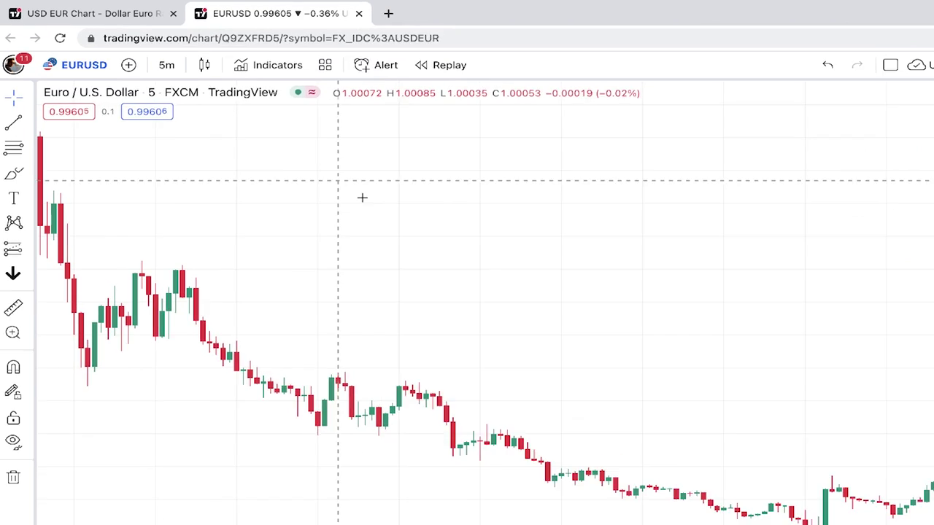
pyautogui.click(69, 54)
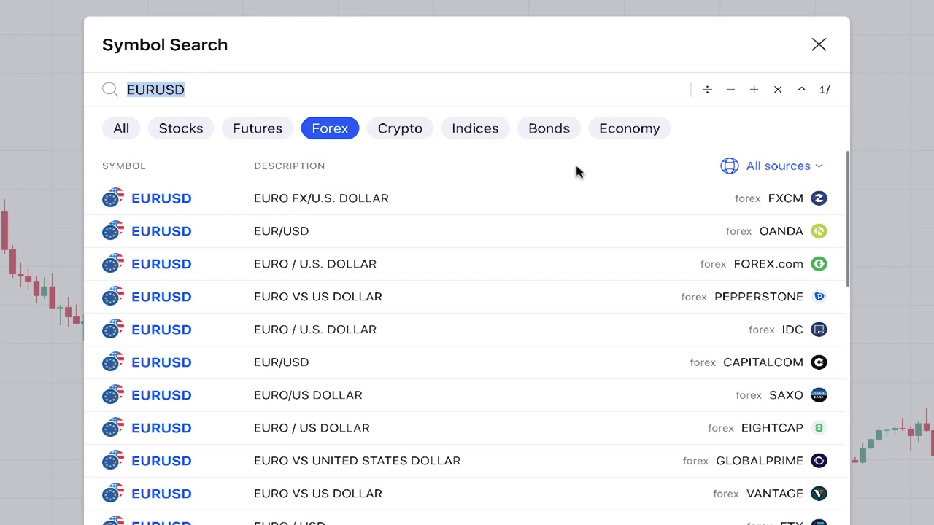
pyautogui.click(818, 45)
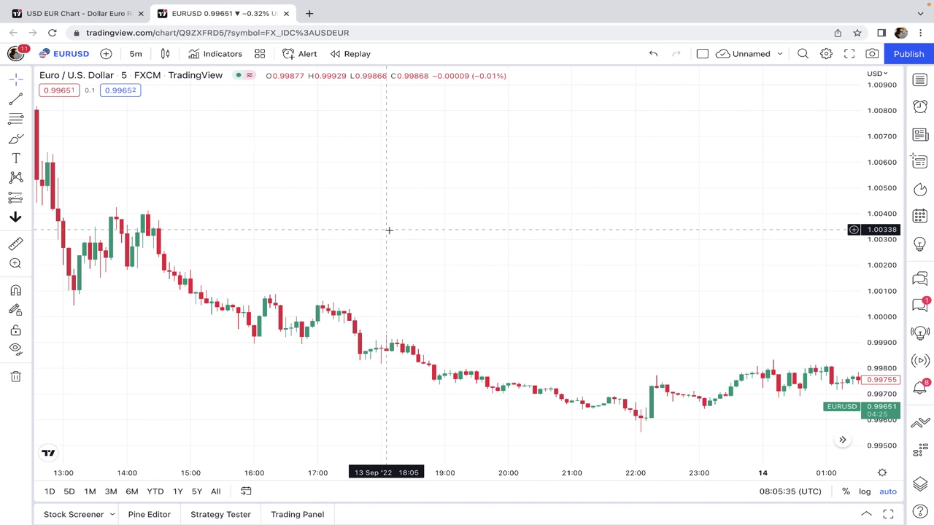
# Step: Add the Moving Average Convergence Divergence indicator to the EURUSD chart
pyautogui.click(214, 53)
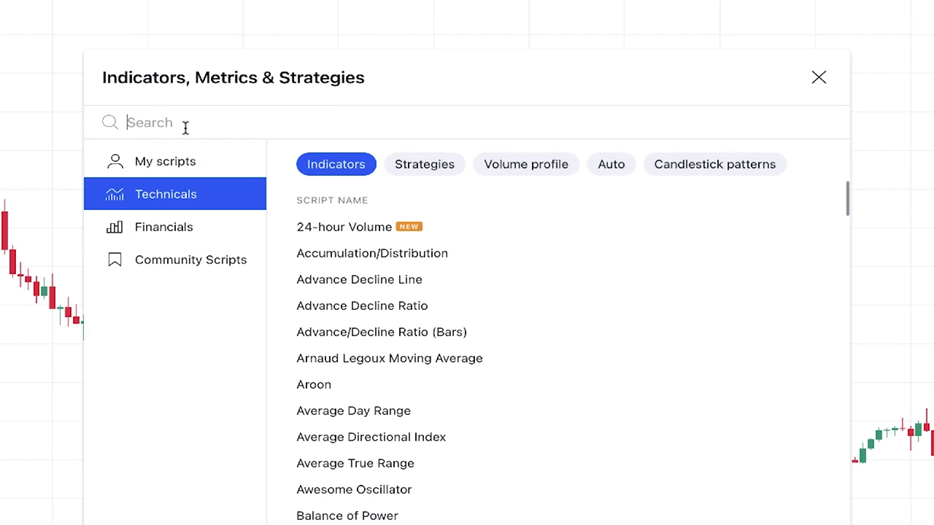
pyautogui.write('macd')
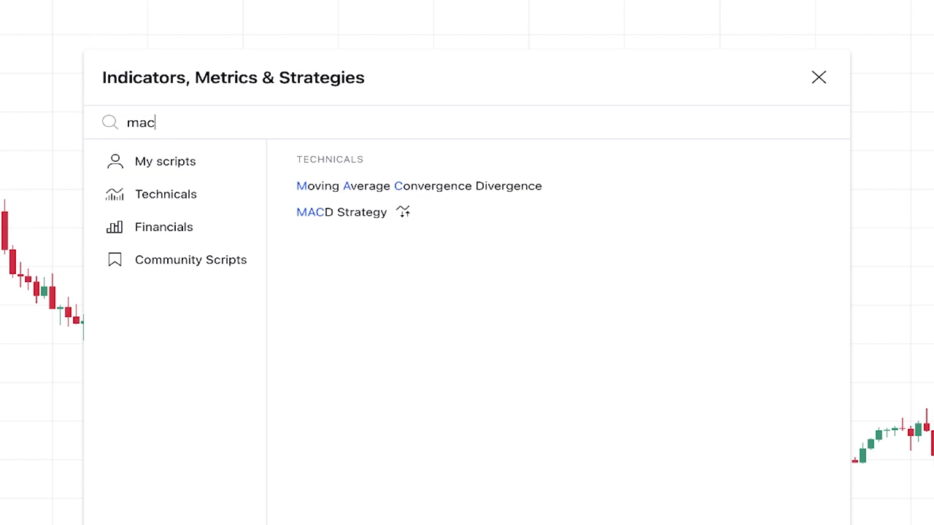
pyautogui.click(443, 187)
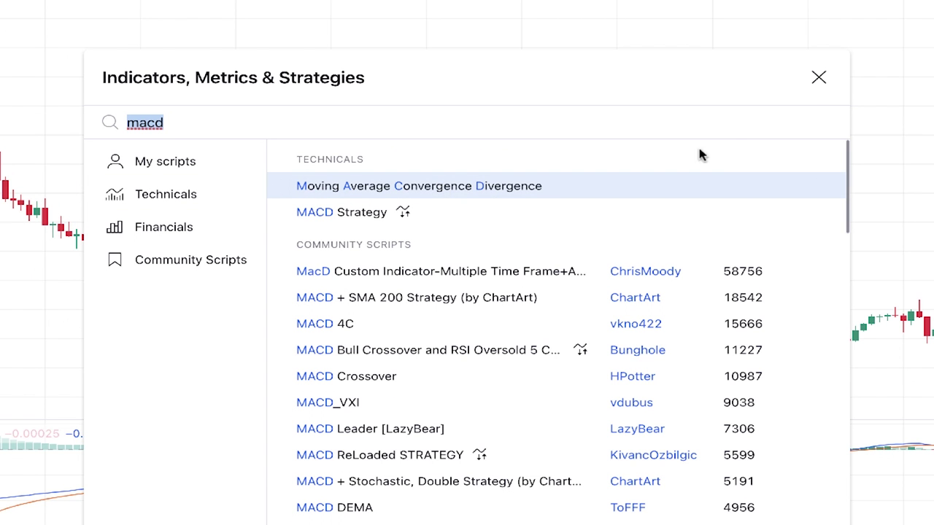
pyautogui.click(810, 85)
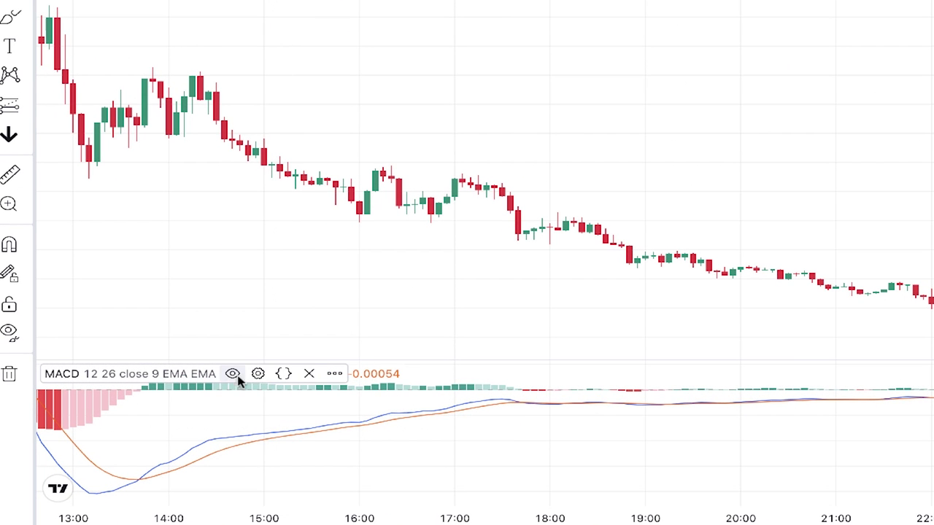
# Step: Hide the MACD and Signal lines in the MACD indicator's style settings, leaving the histogram shown
pyautogui.click(258, 373)
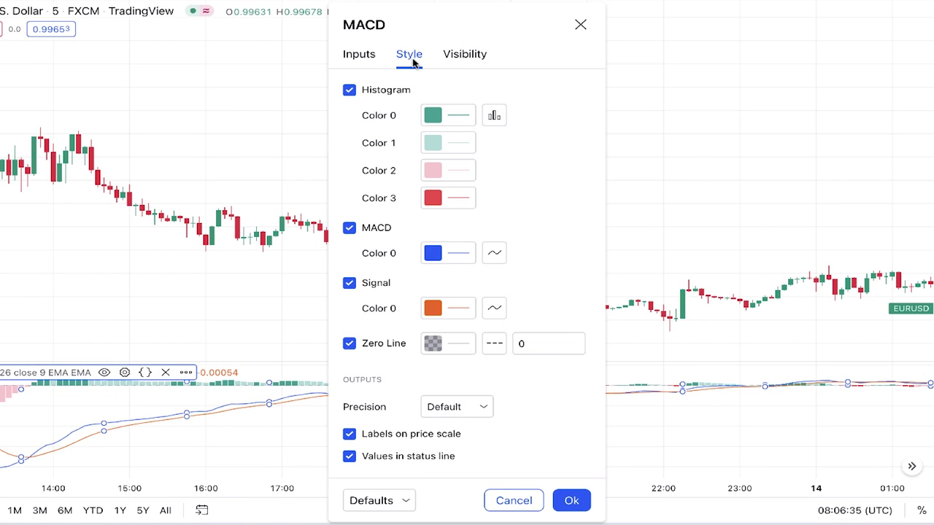
pyautogui.click(349, 229)
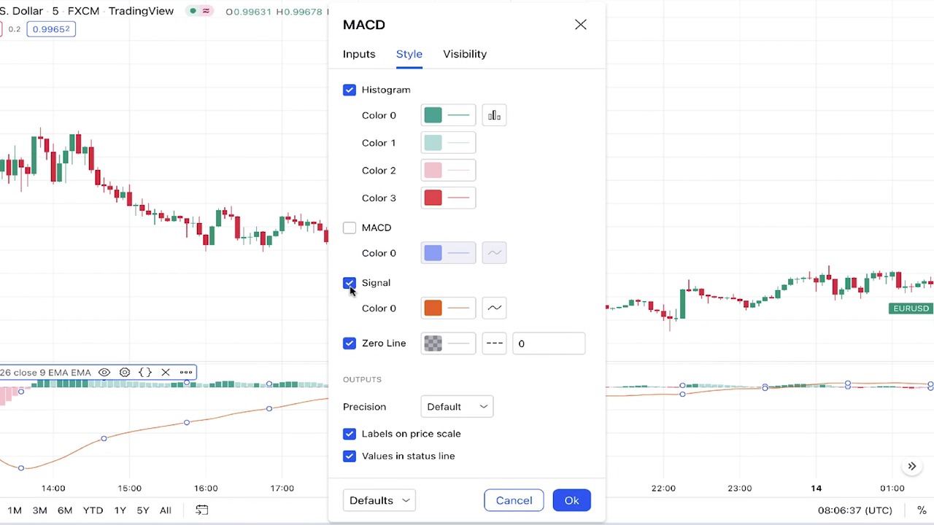
pyautogui.click(350, 285)
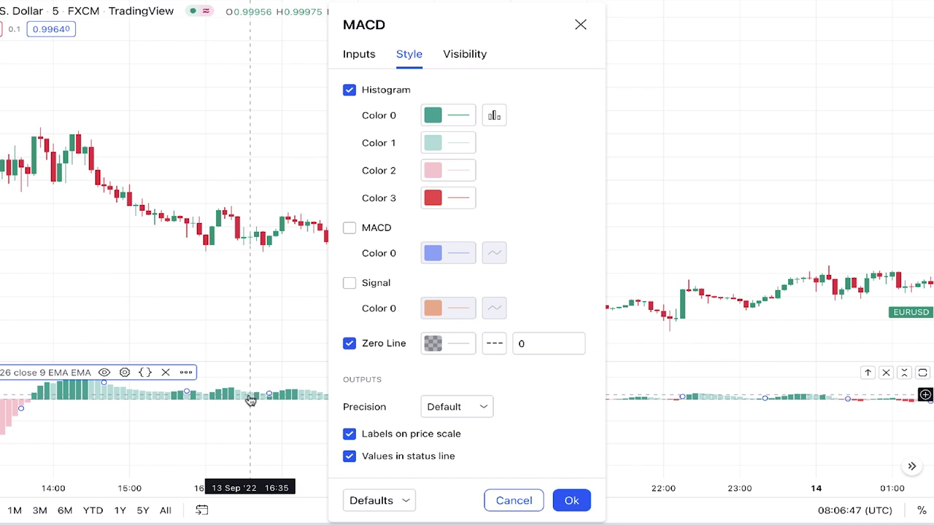
# Step: Set the MACD indicator's timeframe to 30 minutes and apply its settings
pyautogui.click(364, 59)
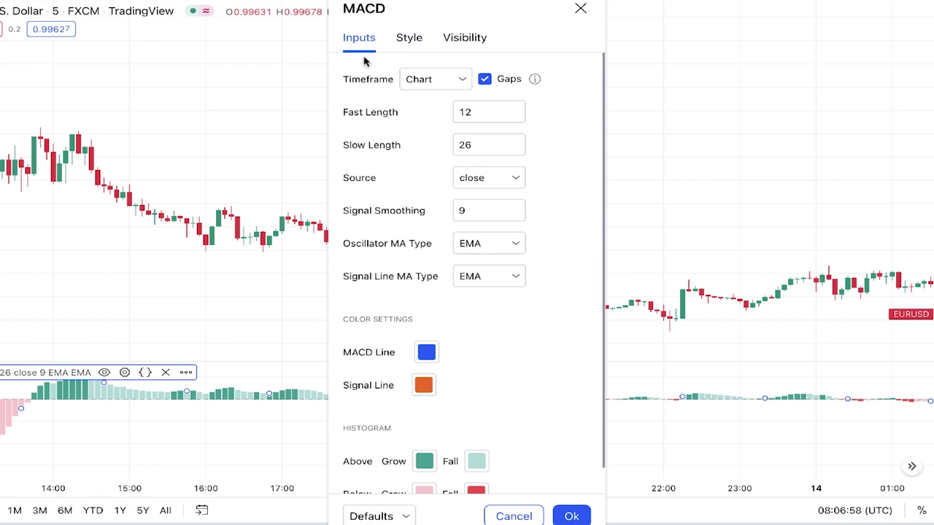
pyautogui.click(460, 81)
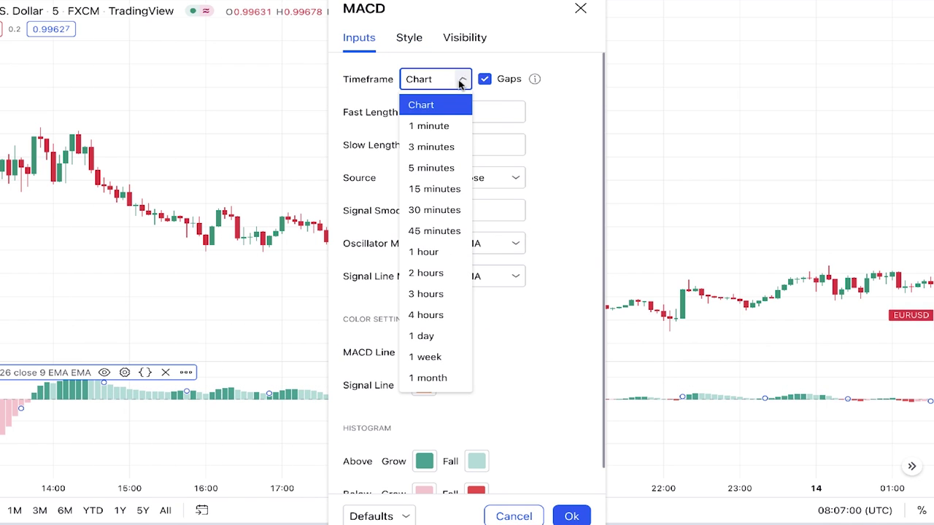
pyautogui.click(448, 210)
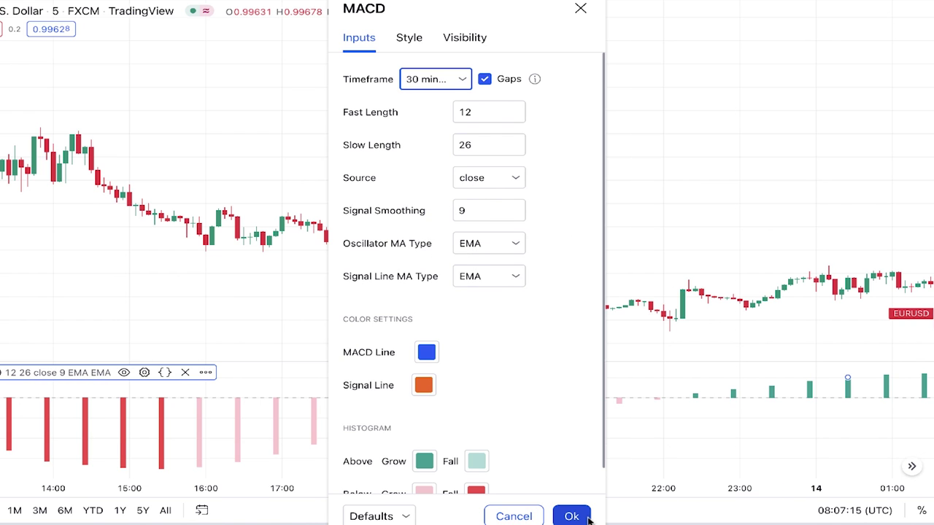
pyautogui.click(571, 516)
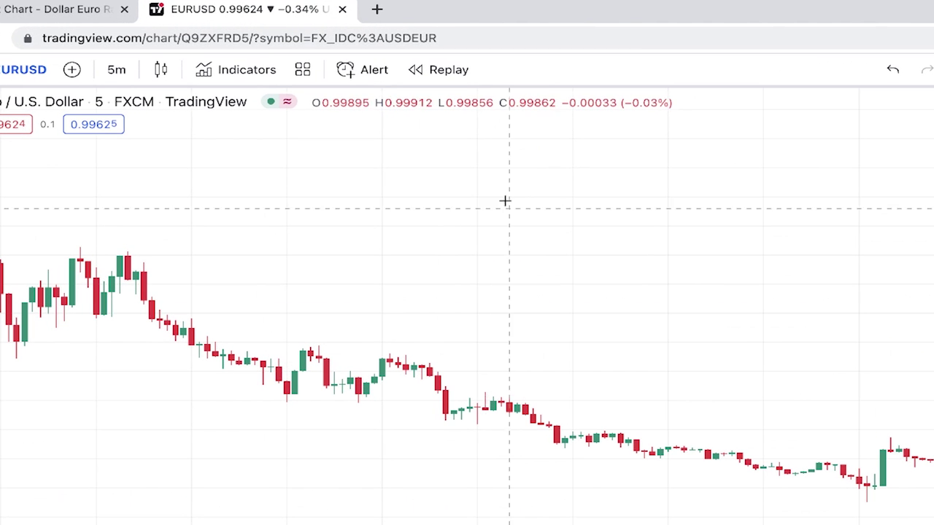
# Step: Find the Stochastic indicator with the search term "stoch" and add it to the chart
pyautogui.click(224, 55)
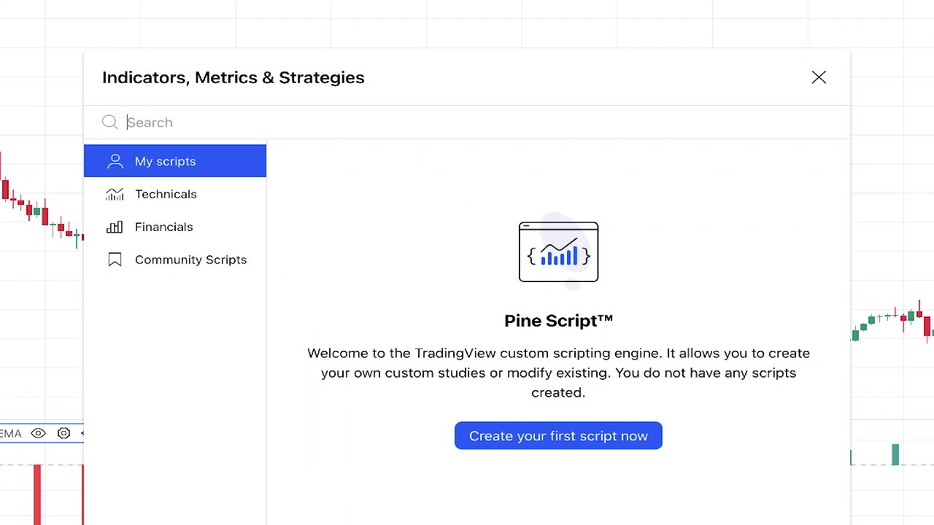
pyautogui.write('stoch')
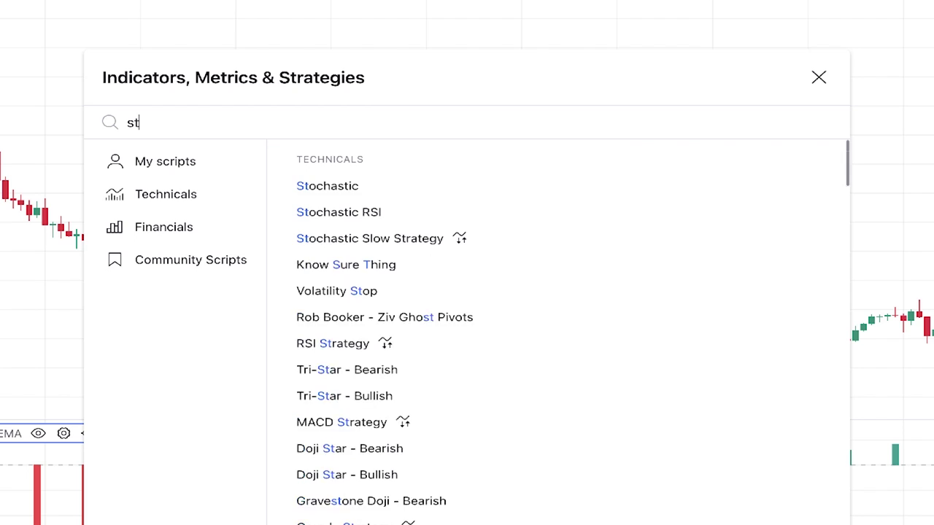
pyautogui.click(356, 188)
pyautogui.click(819, 78)
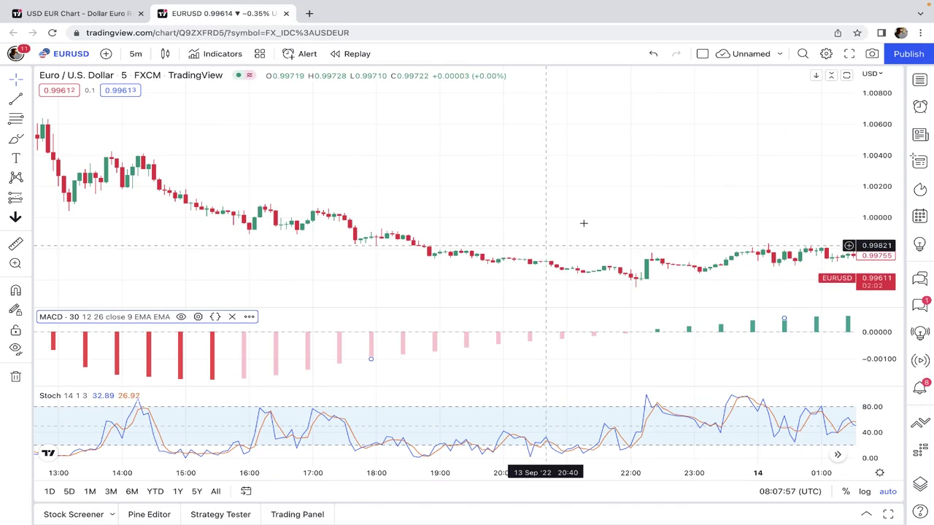
# Step: Set the Stochastic indicator's %K Length to 13 and %K Smoothing to 8, and apply the settings
pyautogui.click(182, 393)
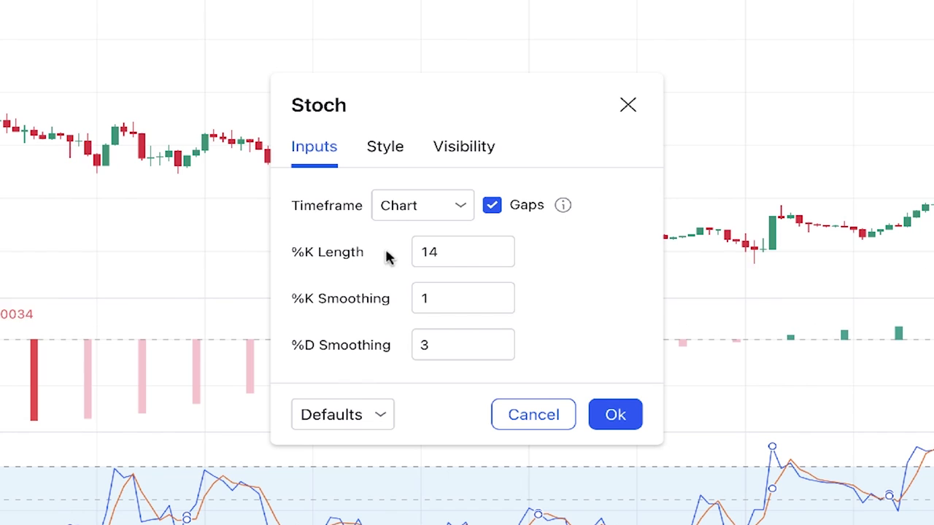
pyautogui.click(440, 254)
pyautogui.moveTo(440, 255); pyautogui.dragTo(415, 254)
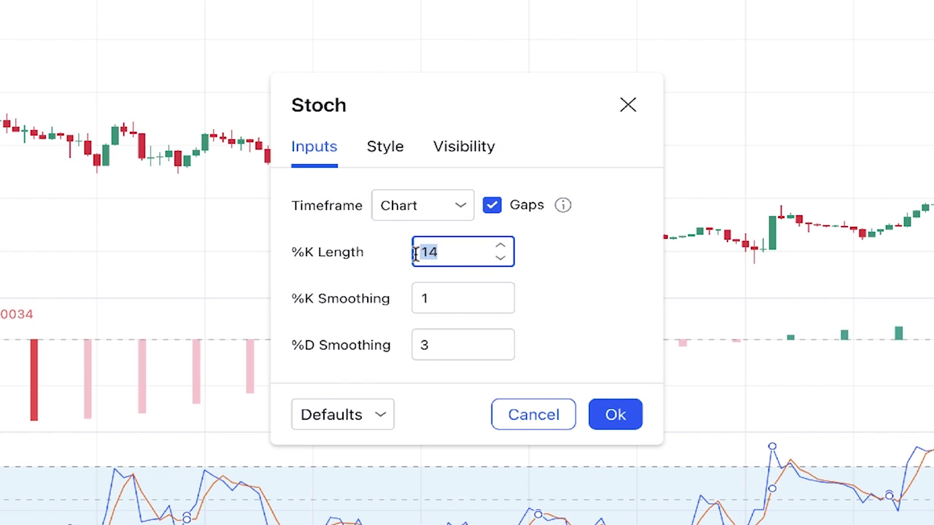
pyautogui.click(426, 295)
pyautogui.moveTo(426, 296); pyautogui.dragTo(399, 302)
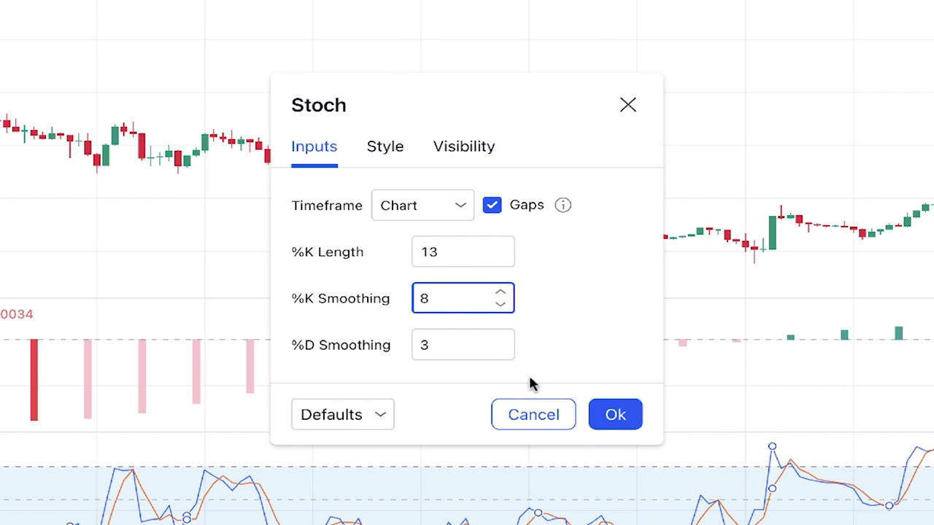
pyautogui.click(619, 415)
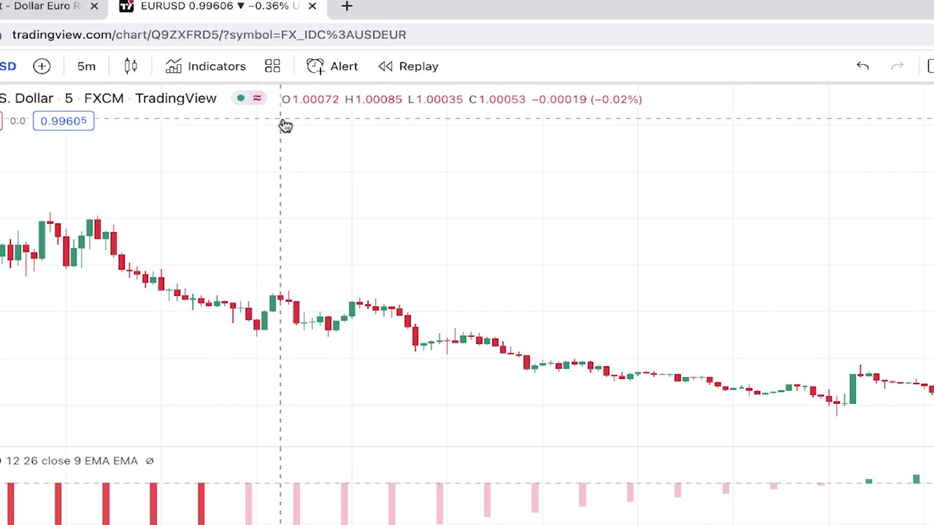
# Step: Find the Relative Strength Index with the search term "rsi" and add it to the chart
pyautogui.click(218, 69)
pyautogui.write('rs')
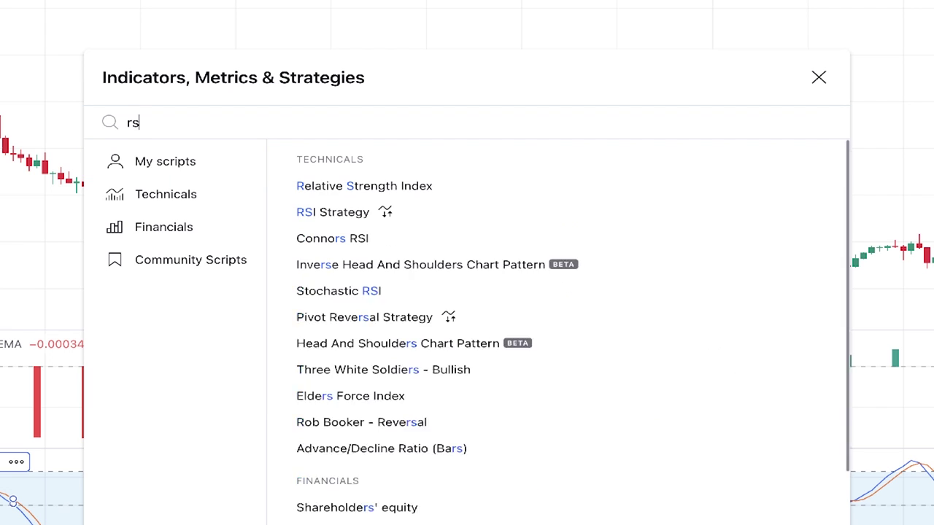
pyautogui.write('i')
pyautogui.click(384, 189)
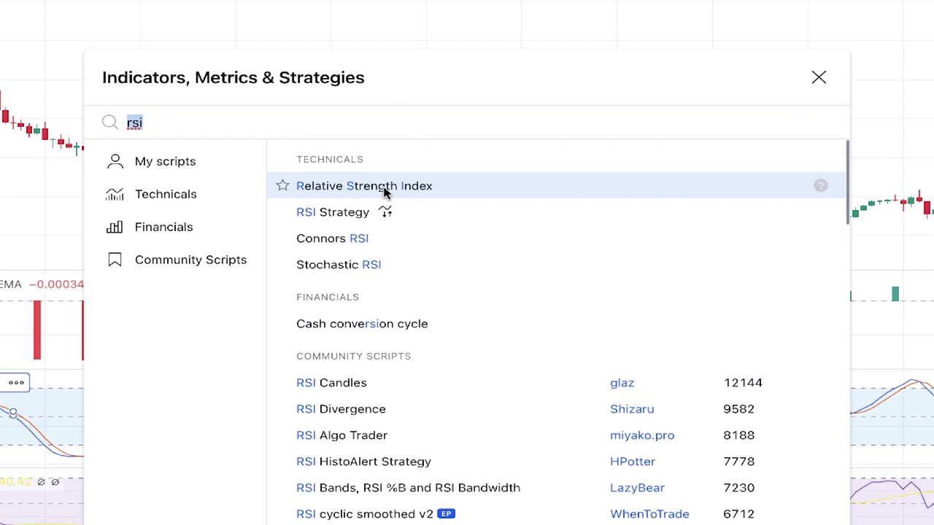
pyautogui.click(817, 78)
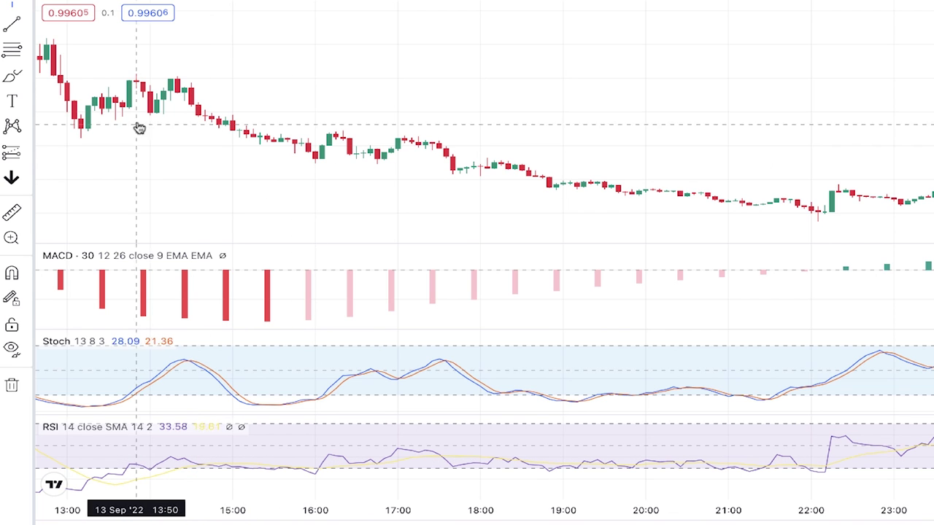
# Step: Draw a short position from the 14:35 candle on 13 Sep, with a stop of about 0.00190 and a target of about 0.00286
pyautogui.click(25, 154)
pyautogui.click(55, 150)
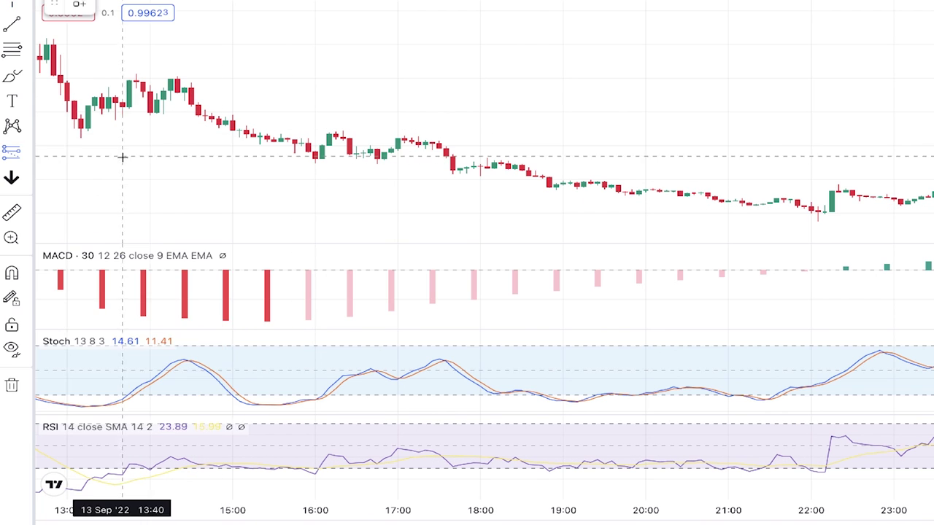
pyautogui.click(198, 104)
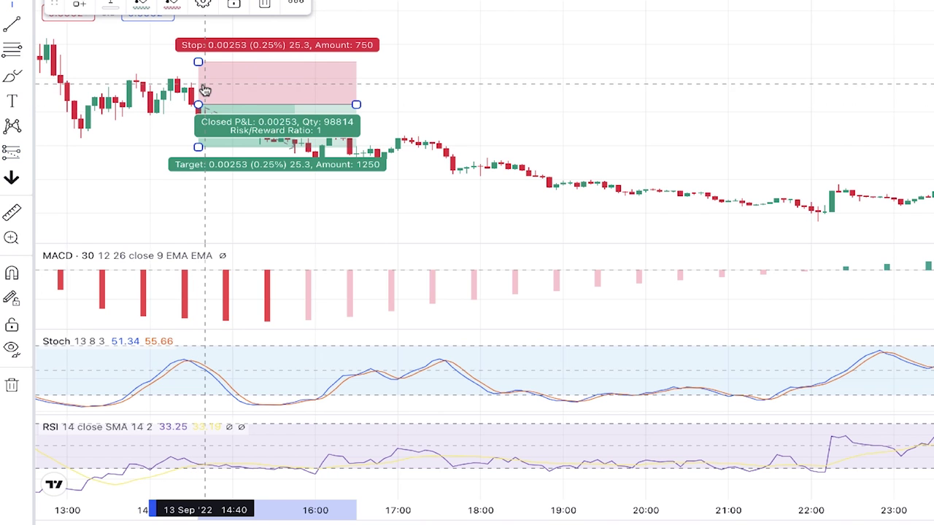
pyautogui.moveTo(198, 62); pyautogui.dragTo(198, 73)
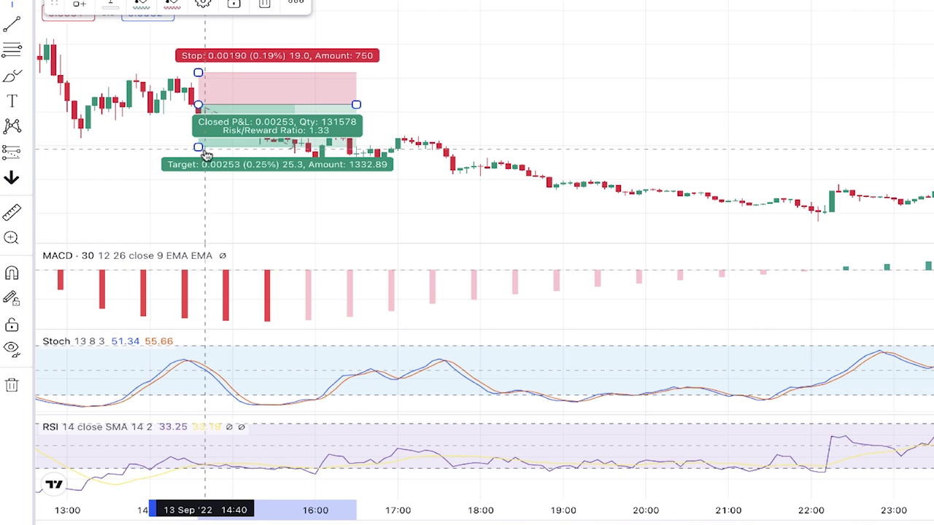
pyautogui.moveTo(198, 148); pyautogui.dragTo(198, 153)
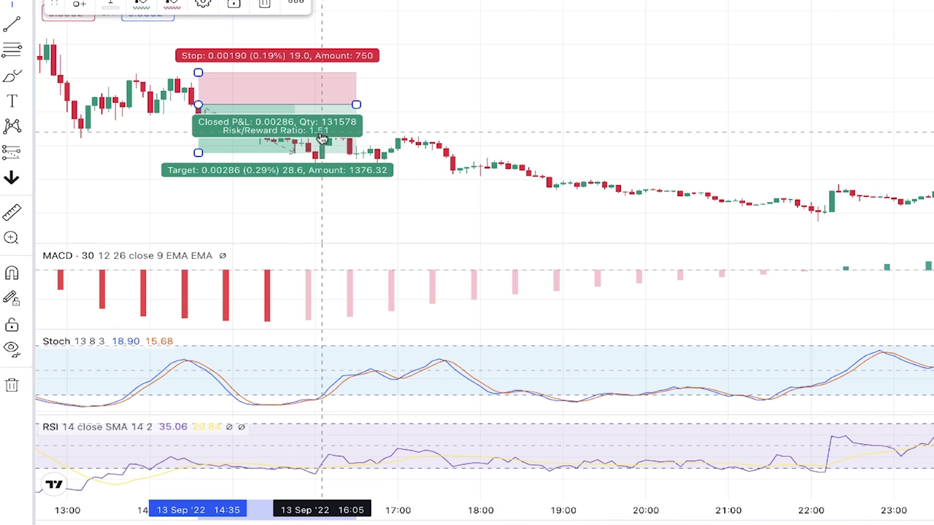
pyautogui.click(385, 104)
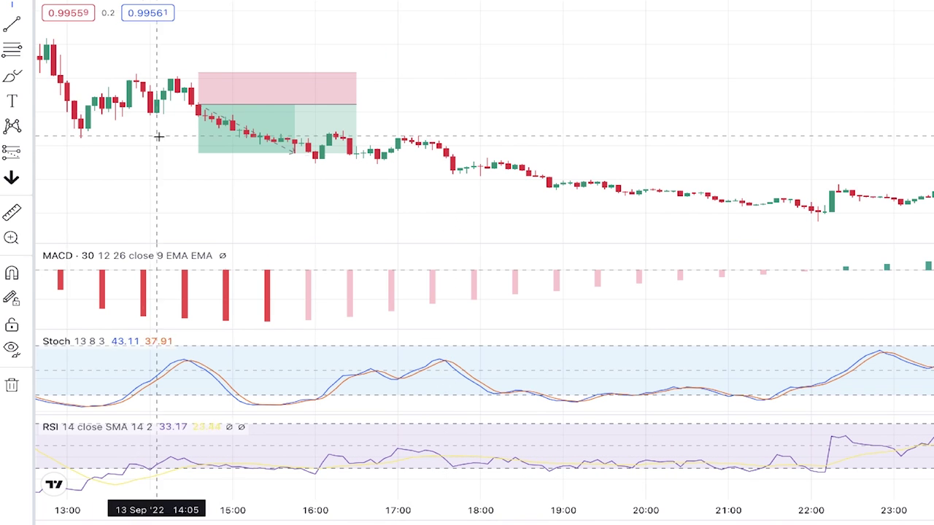
# Step: Draw a second short position from the 17:40 candle, with a stop of about 0.00144 and a target of about 0.00223
pyautogui.click(11, 151)
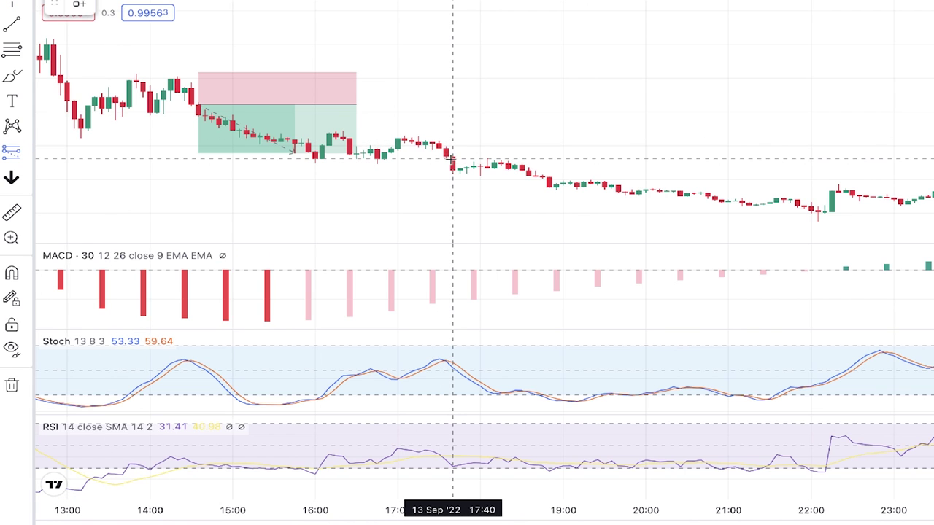
pyautogui.click(452, 158)
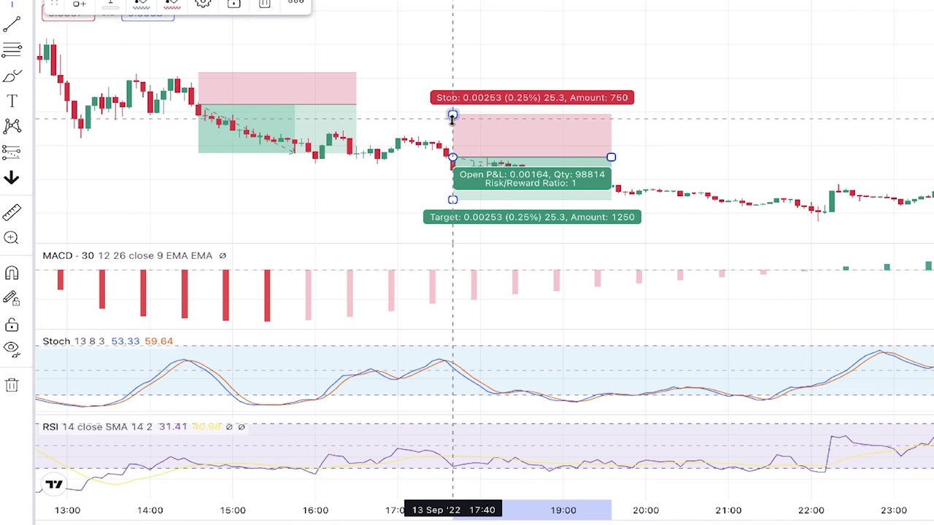
pyautogui.moveTo(452, 116); pyautogui.dragTo(453, 134)
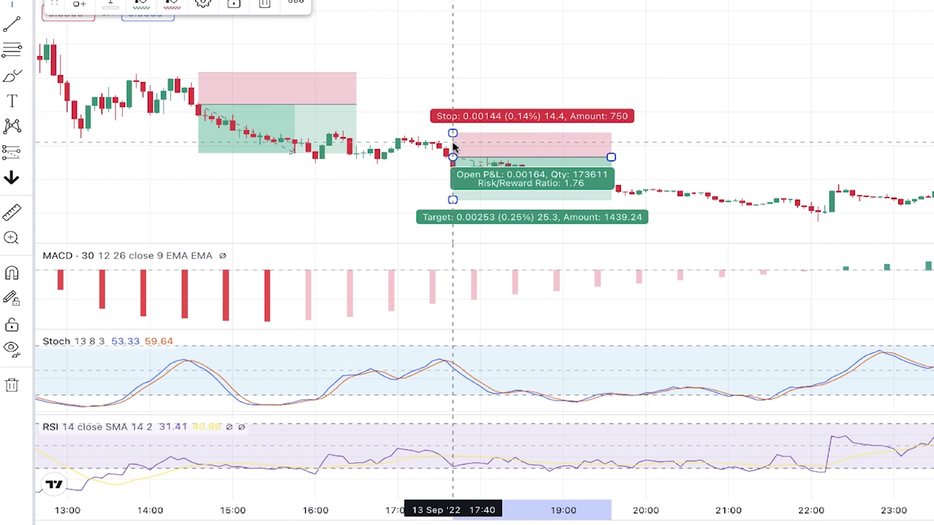
pyautogui.moveTo(453, 202); pyautogui.dragTo(451, 195)
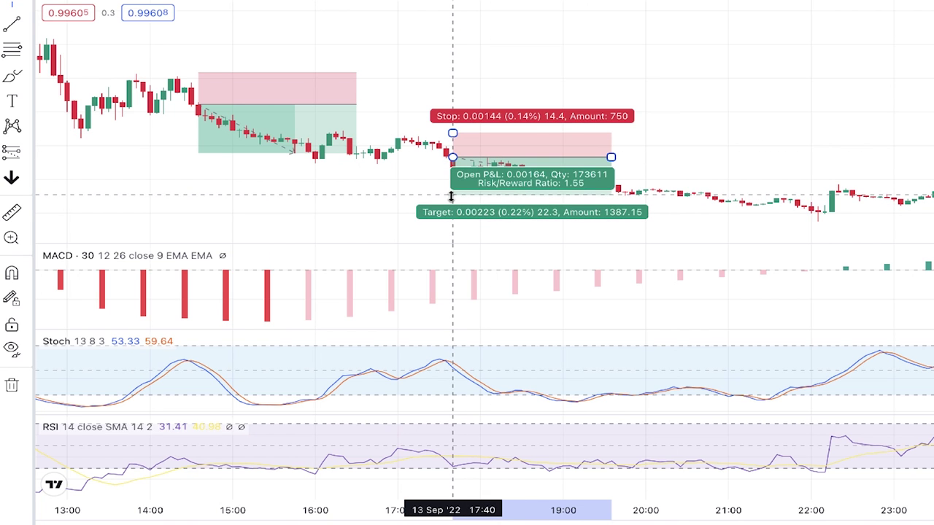
pyautogui.hscroll(5, 427, 187)
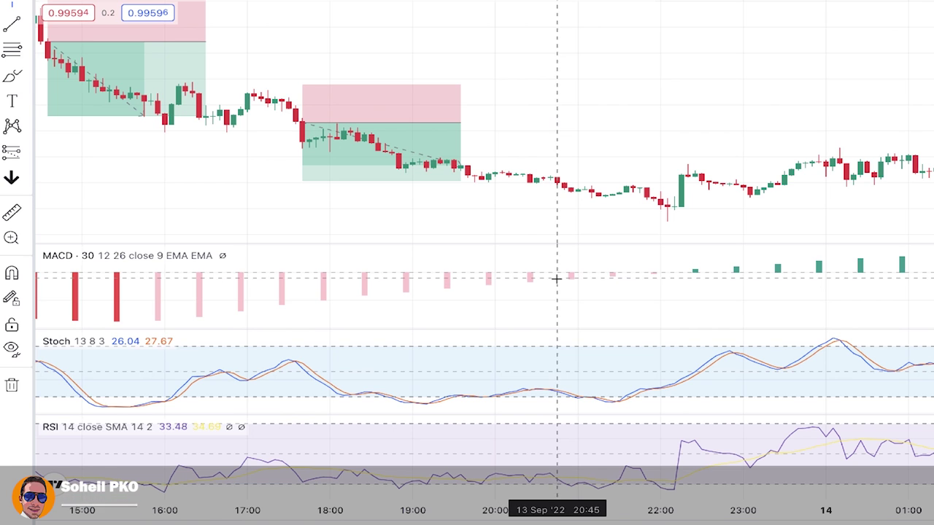
pyautogui.hscroll(5, 708, 265)
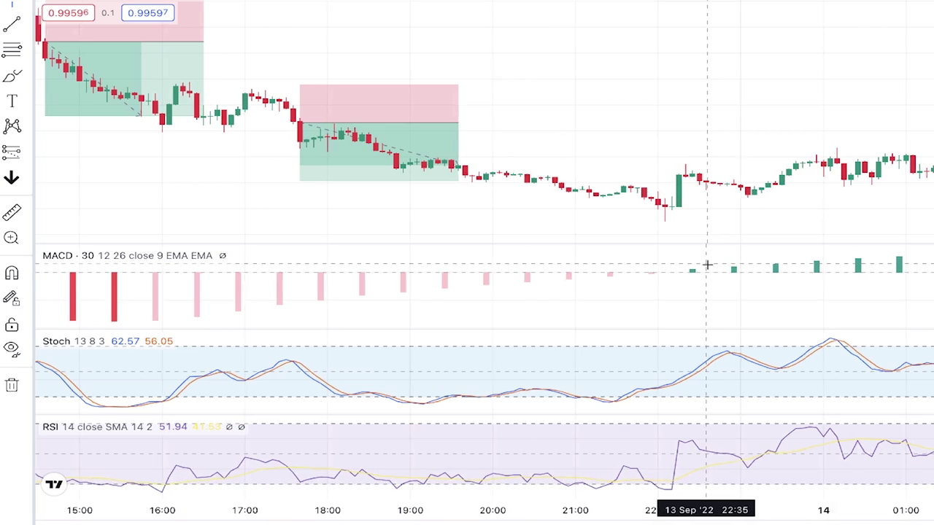
# Step: Draw a long position from the 03:50 candle on 14 Sep, with a stop of about 0.00055 and a target of about 0.00083
pyautogui.hscroll(3, 707, 265)
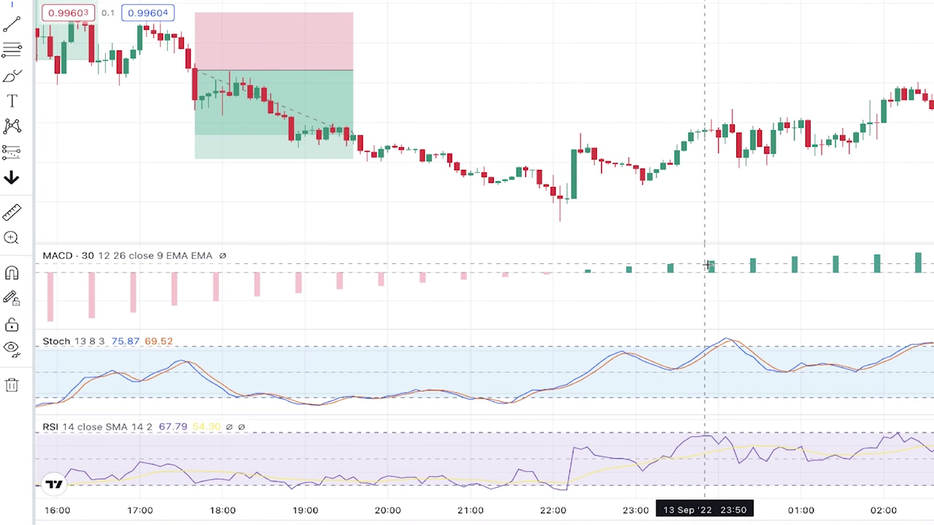
pyautogui.hscroll(12, 708, 266)
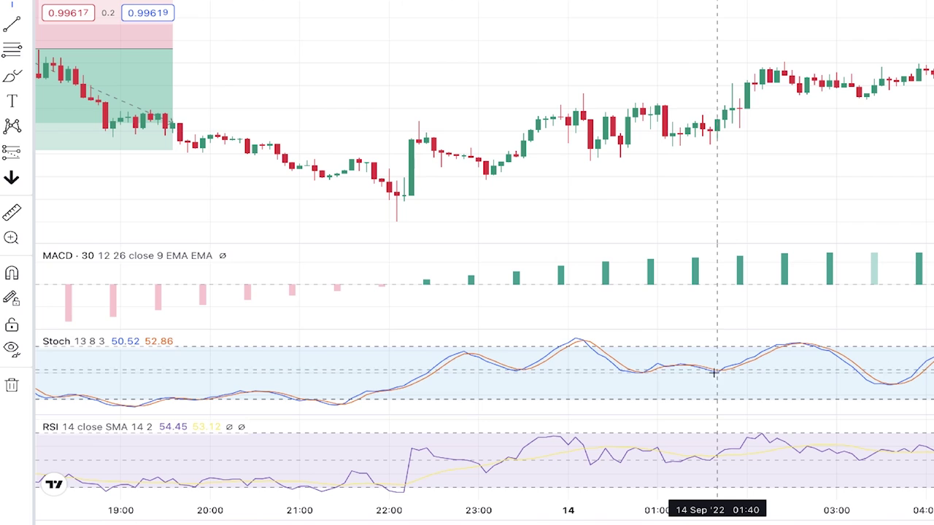
pyautogui.moveTo(719, 358); pyautogui.dragTo(550, 358)
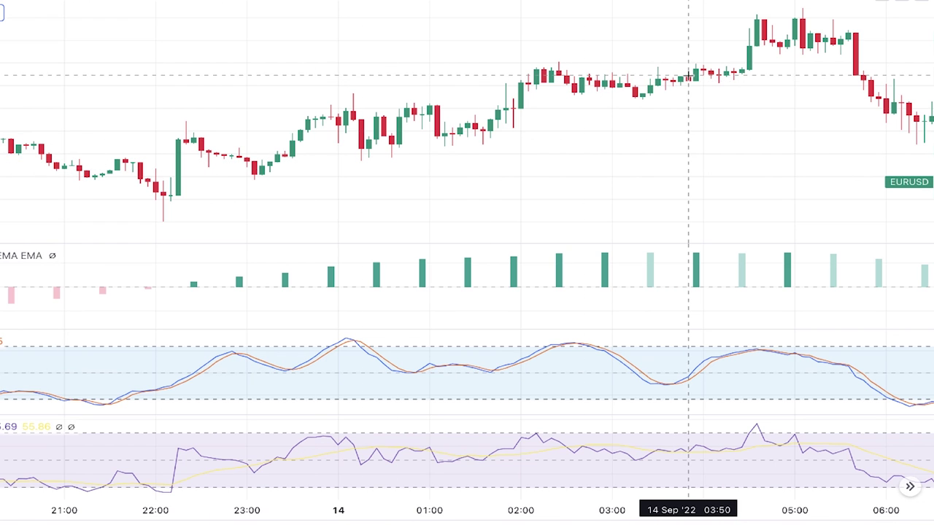
pyautogui.click(688, 78)
pyautogui.moveTo(688, 120); pyautogui.dragTo(688, 102)
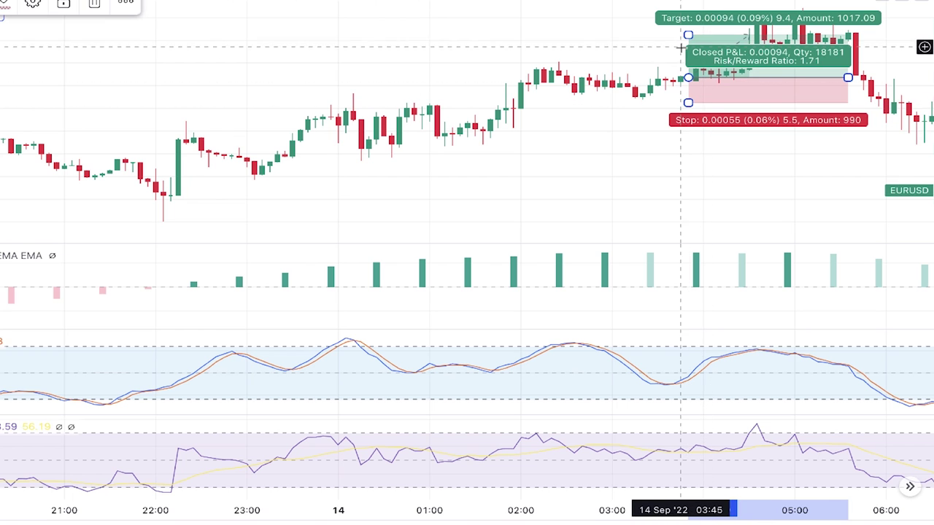
pyautogui.moveTo(687, 35); pyautogui.dragTo(686, 43)
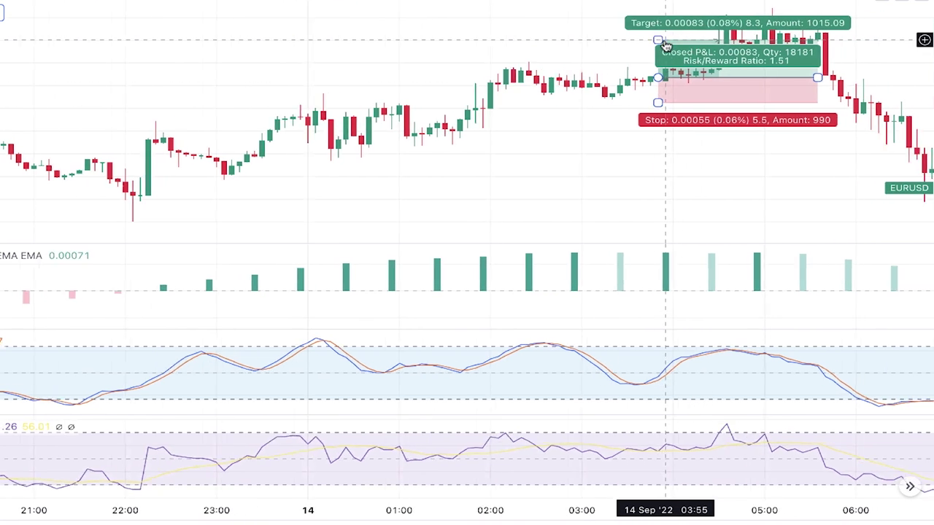
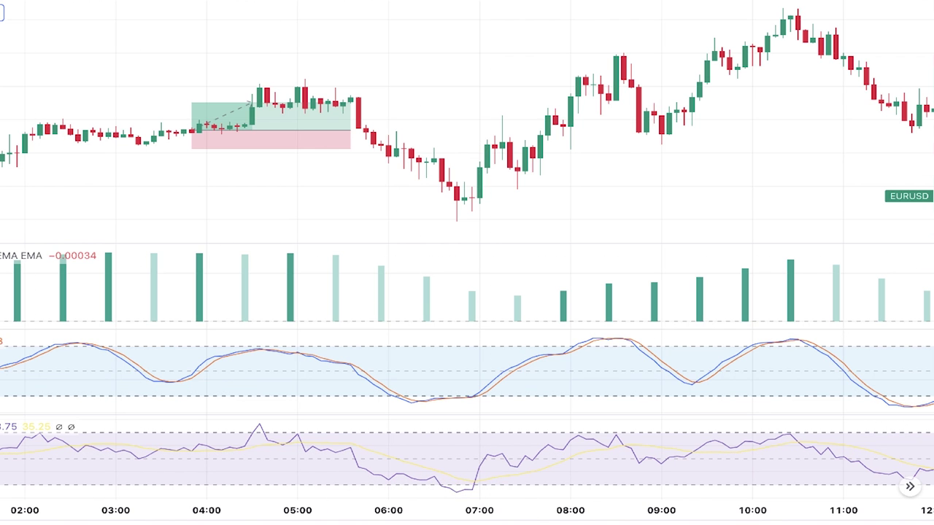
# Step: Draw a second long position from the 07:05 candle on 14 Sep, with a stop of about 0.00148 and a target of about 0.00226
pyautogui.click(486, 166)
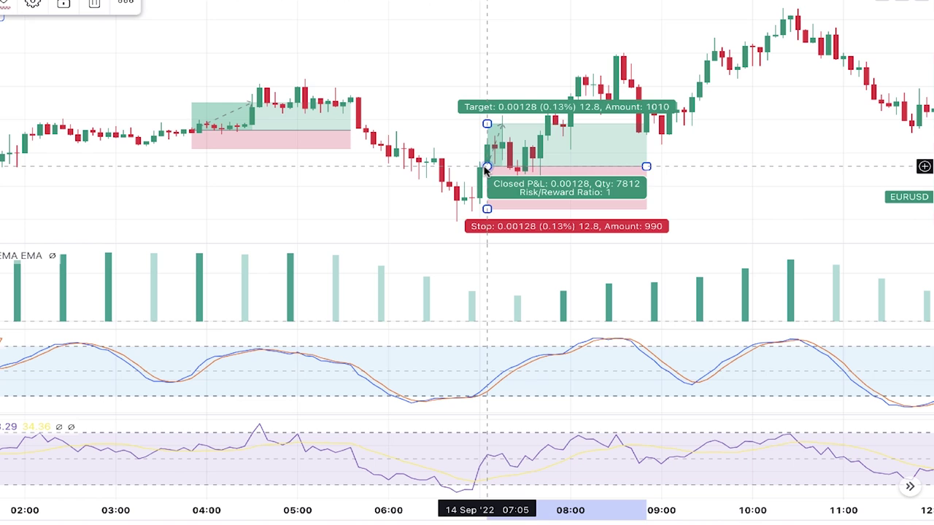
pyautogui.moveTo(486, 210); pyautogui.dragTo(487, 224)
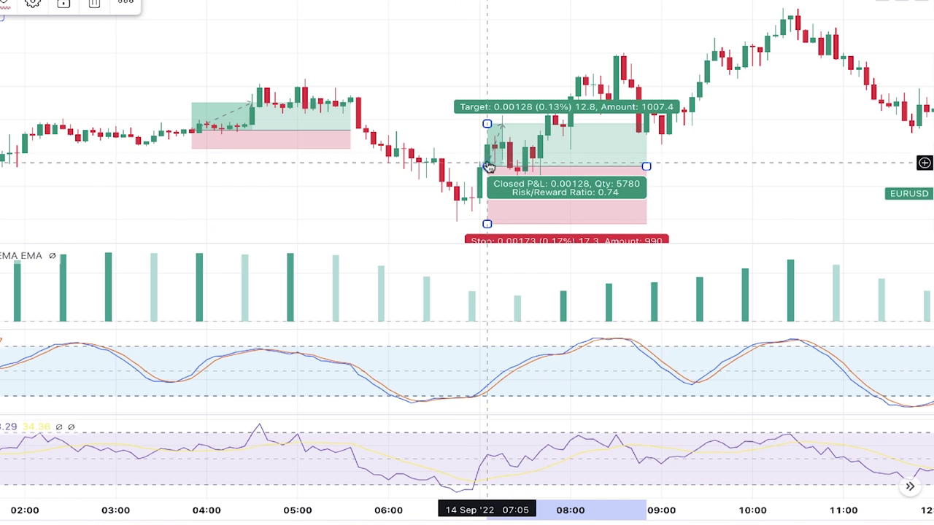
pyautogui.moveTo(487, 223); pyautogui.dragTo(486, 216)
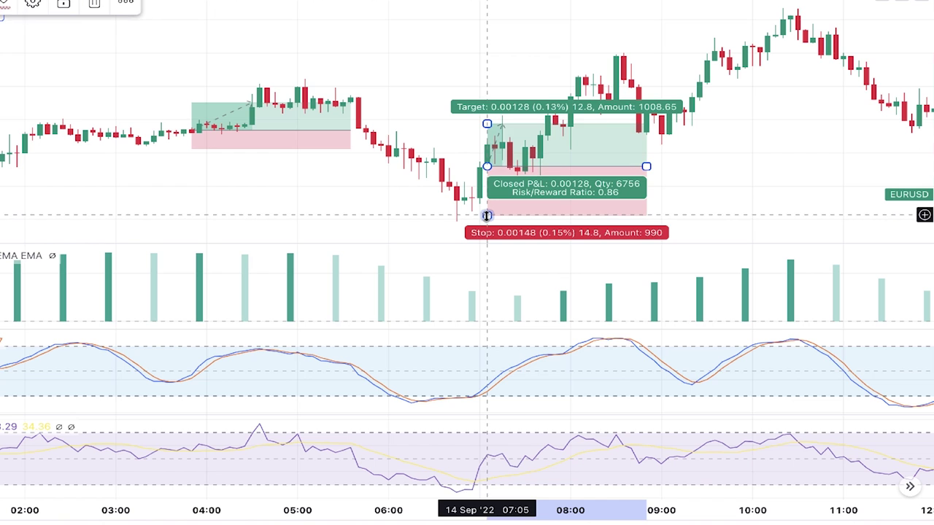
pyautogui.moveTo(487, 123); pyautogui.dragTo(483, 92)
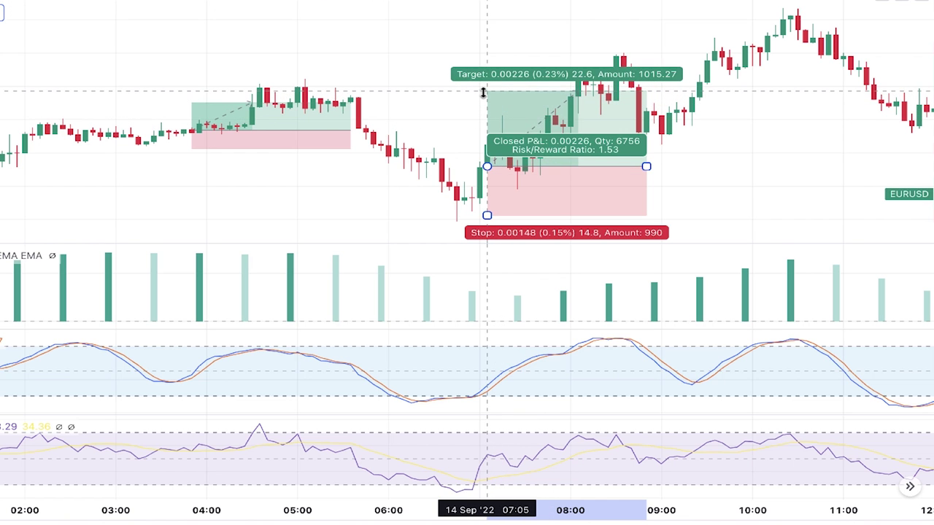
# Step: Draw a third long position from the 09:25 candle, with a stop of about 0.00145 and its target just below the 10:30 high
pyautogui.hscroll(10, 452, 110)
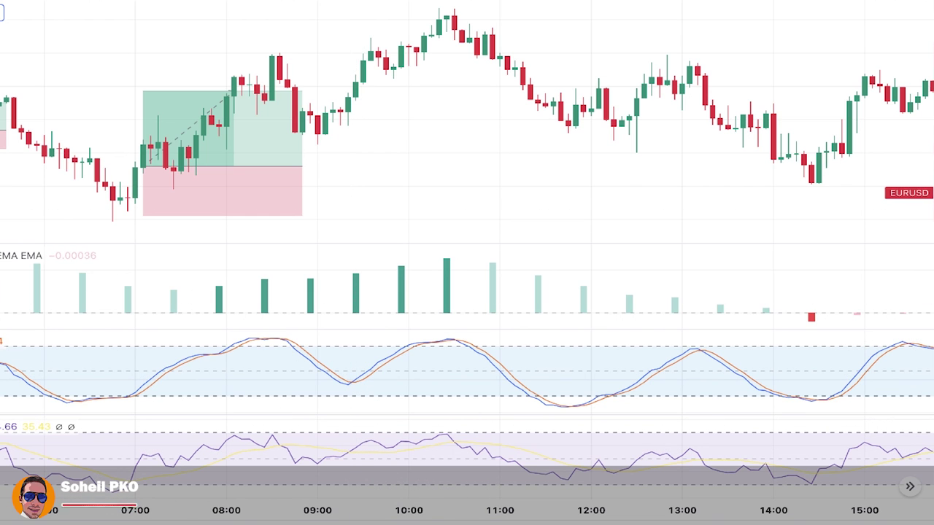
pyautogui.click(356, 98)
pyautogui.moveTo(356, 141); pyautogui.dragTo(370, 146)
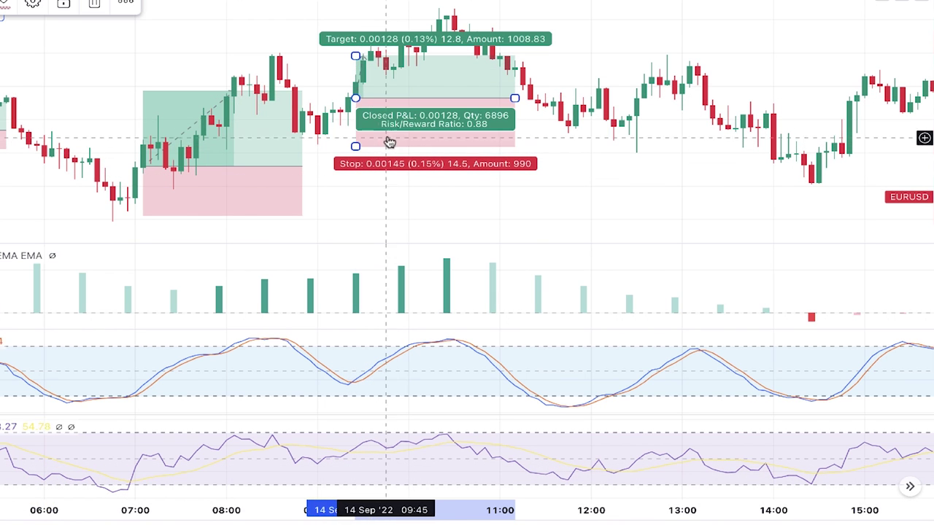
pyautogui.moveTo(355, 57); pyautogui.dragTo(351, 25)
pyautogui.click(550, 114)
# Step: Draw a short position from the 13:20 candle on 14 Sep, with a stop of about 0.00139 and a target of about 0.00213
pyautogui.hscroll(5, 584, 132)
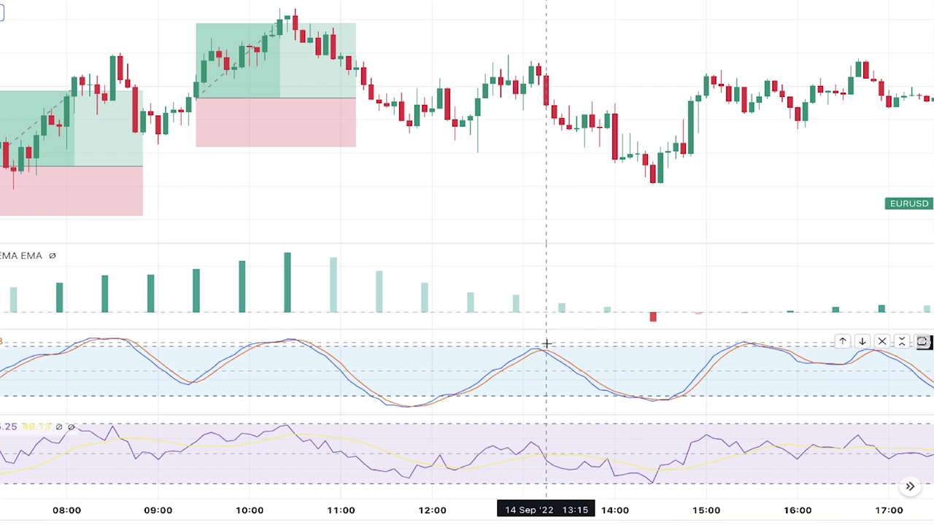
pyautogui.click(554, 107)
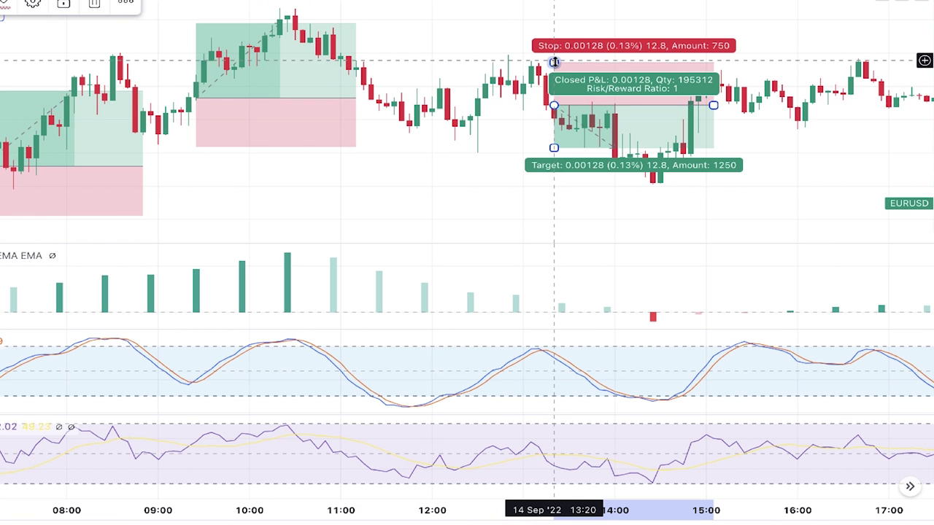
pyautogui.moveTo(555, 62); pyautogui.dragTo(555, 59)
pyautogui.moveTo(554, 148); pyautogui.dragTo(556, 176)
pyautogui.click(534, 166)
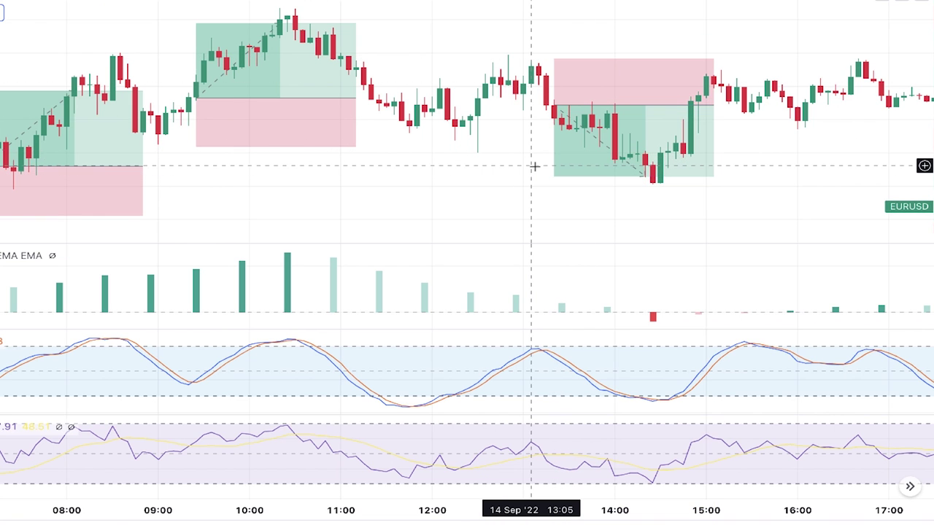
pyautogui.click(606, 97)
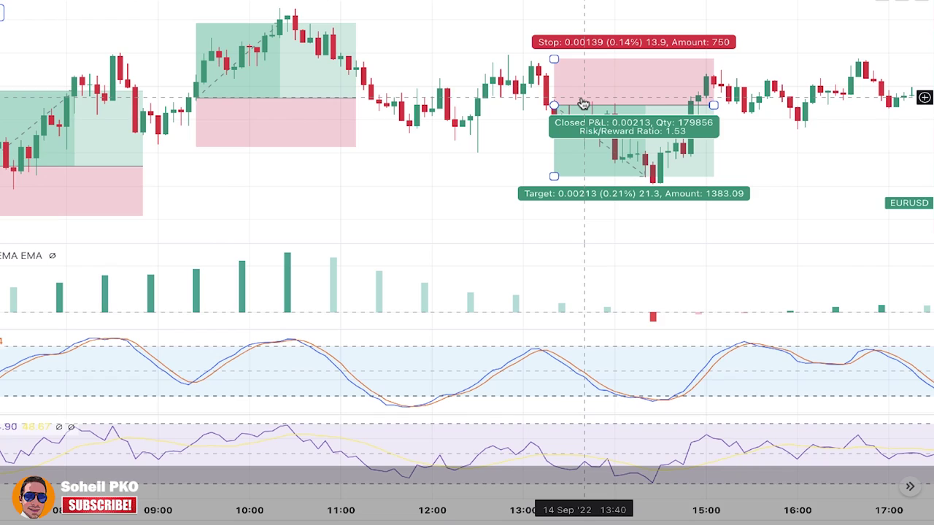
pyautogui.hscroll(10, 584, 102)
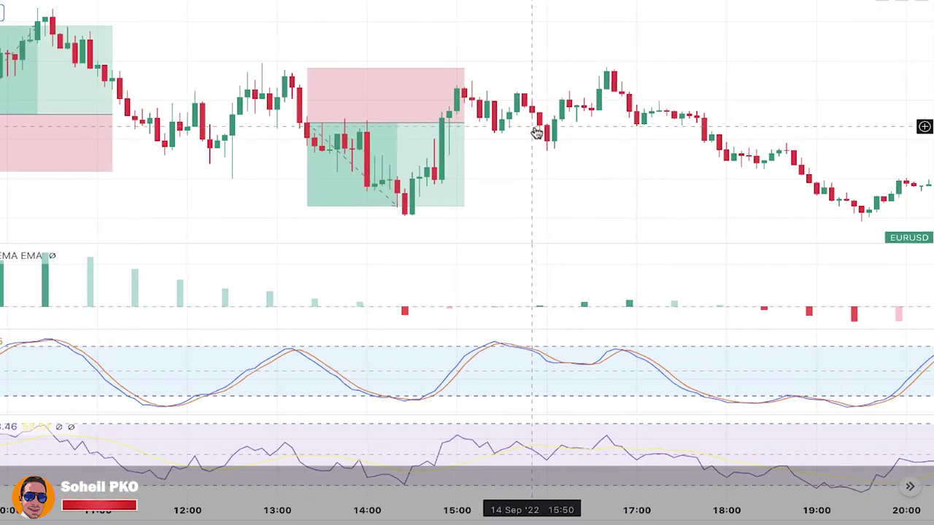
pyautogui.hscroll(10, 538, 127)
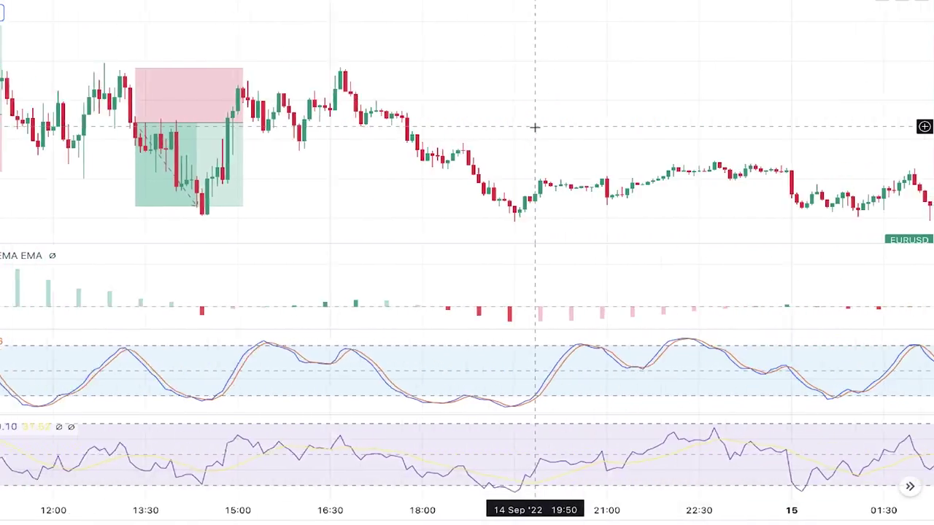
pyautogui.hscroll(5, 535, 127)
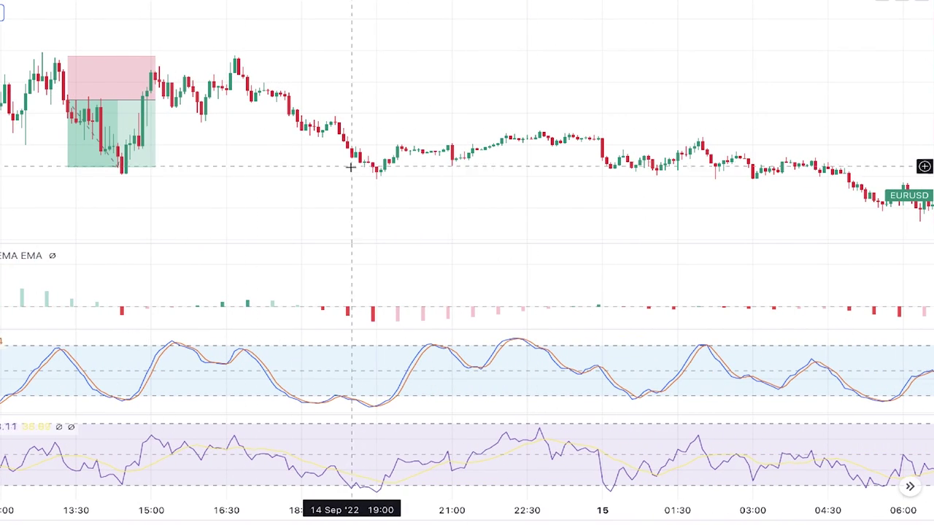
pyautogui.scroll(-1, 373, 166)
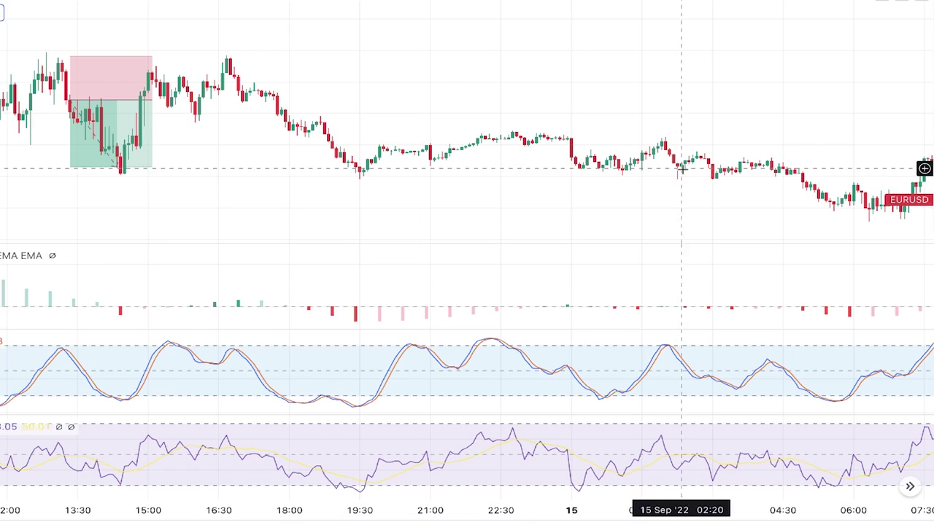
pyautogui.hscroll(-10, 583, 165)
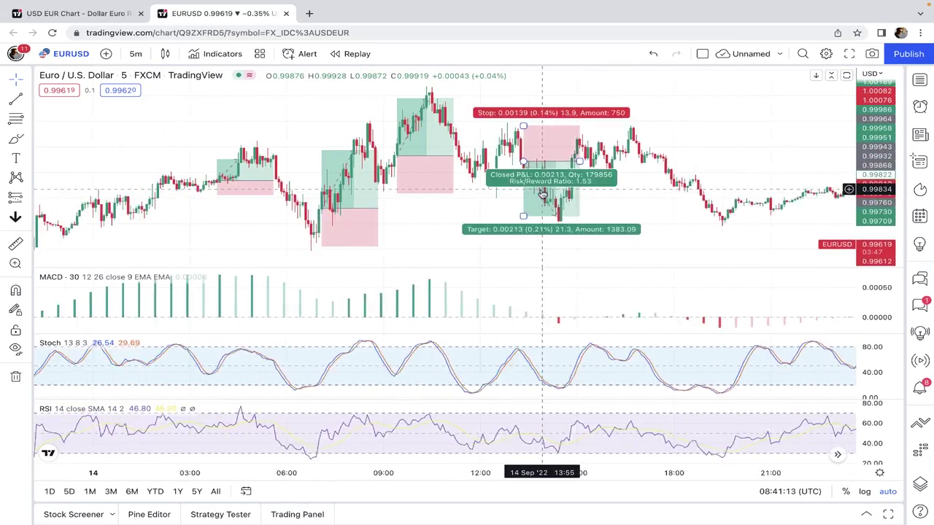